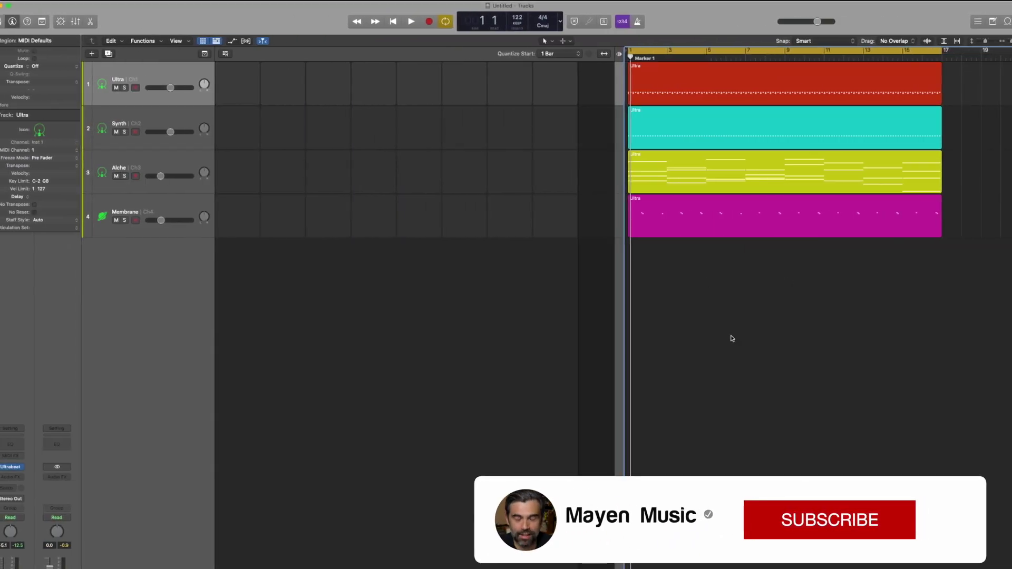
Select the Synth, Alche and Membrane regions in the Tracks area.
left_click_drag(732, 338, 234, 96)
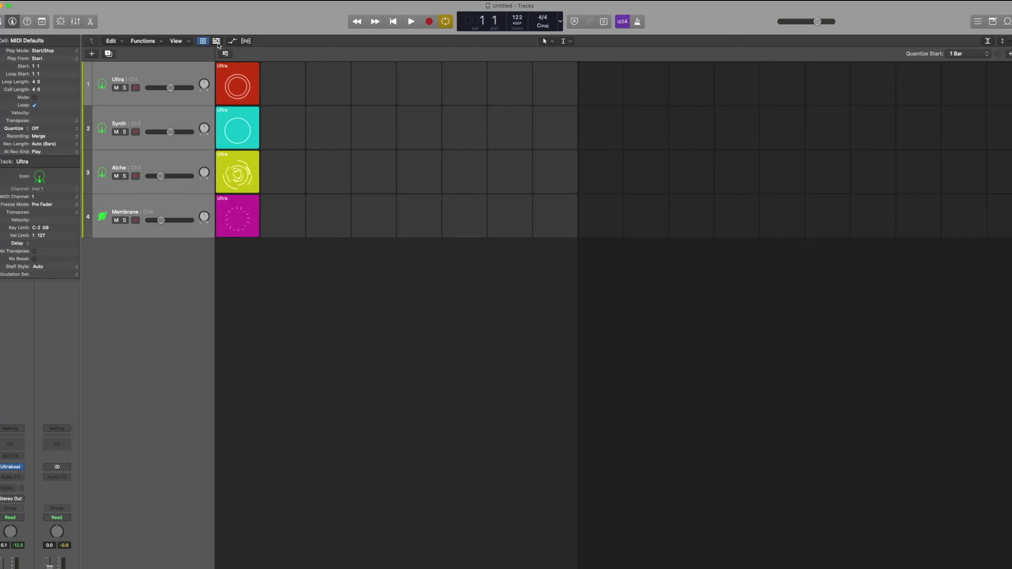
key("space")
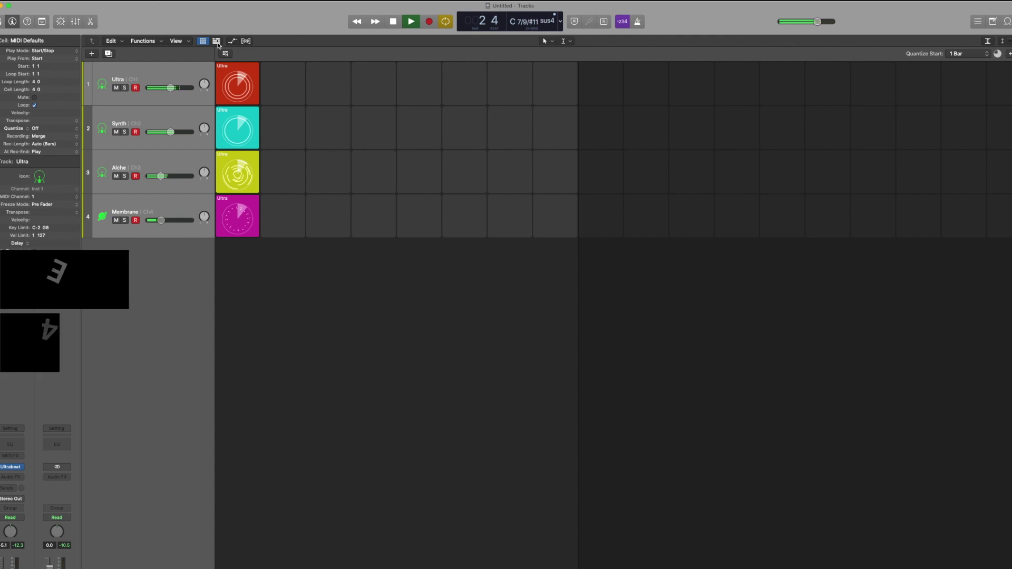
key("space")
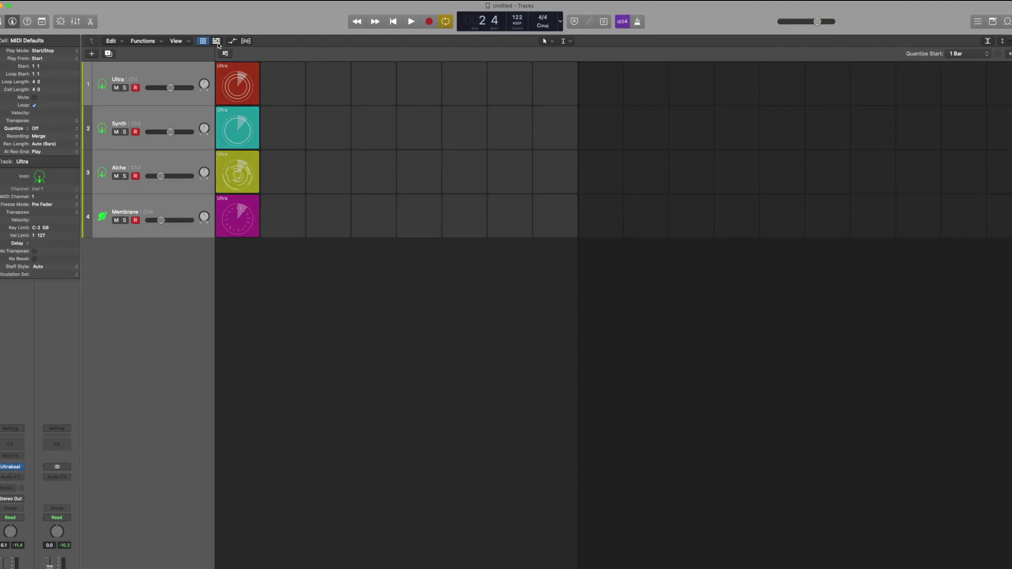
left_click(32, 1)
mouse_move(53, 19)
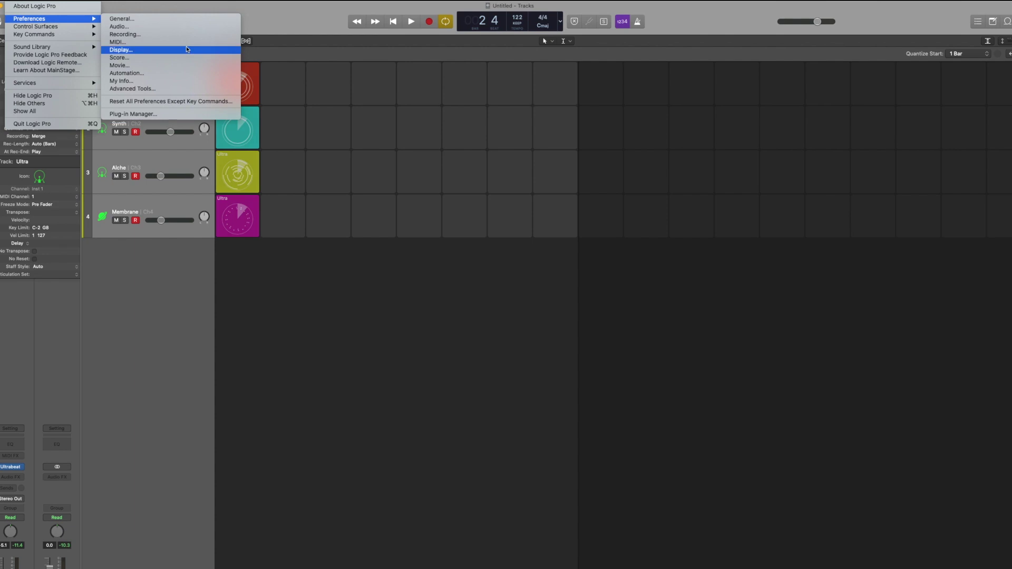
left_click(157, 43)
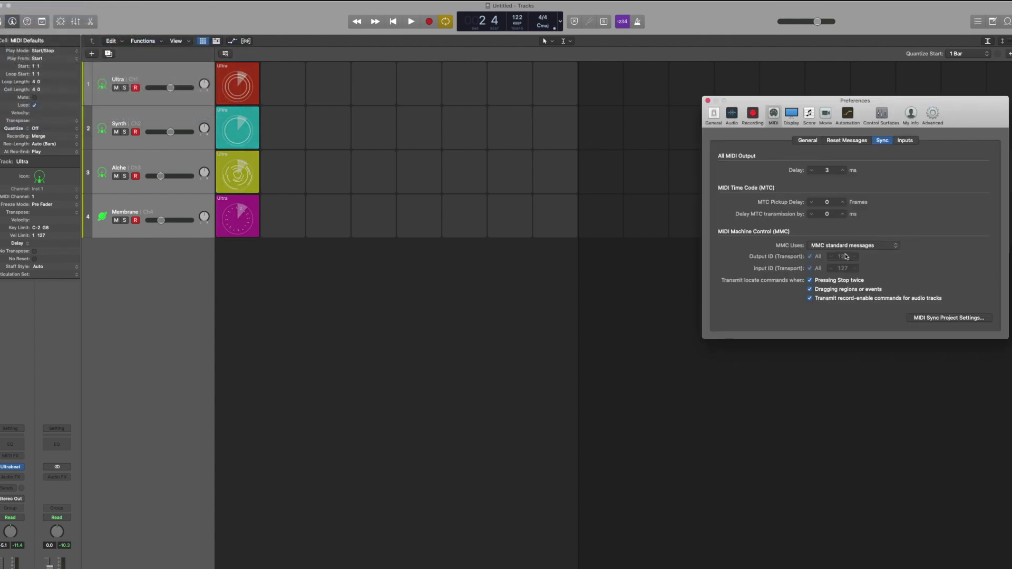
left_click(945, 319)
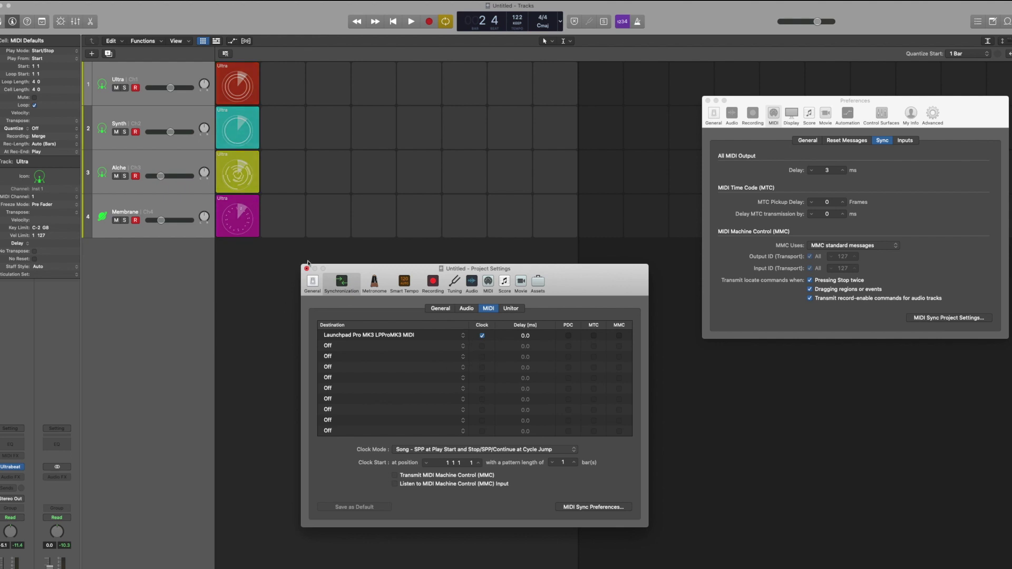
left_click(307, 269)
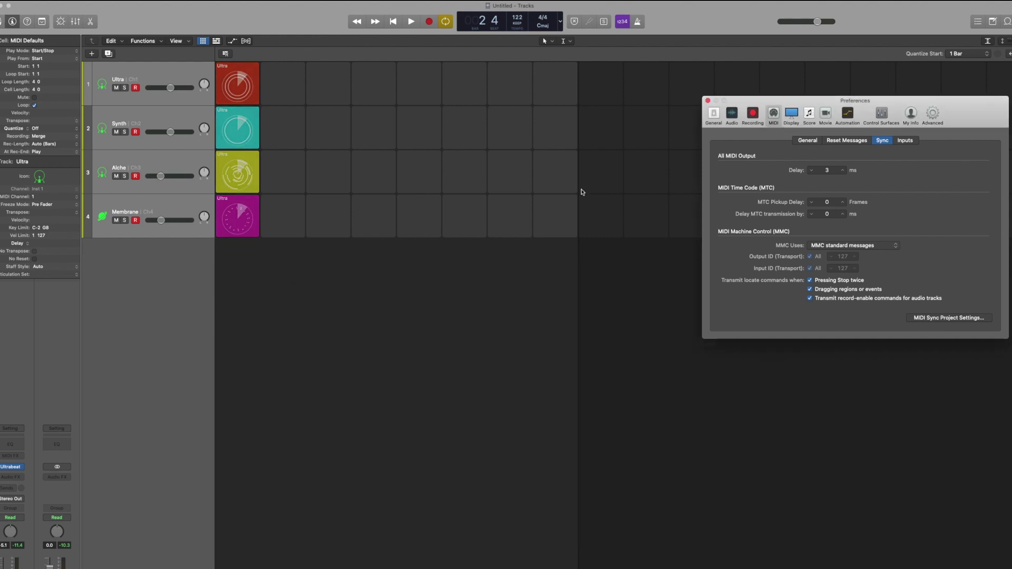
left_click(708, 101)
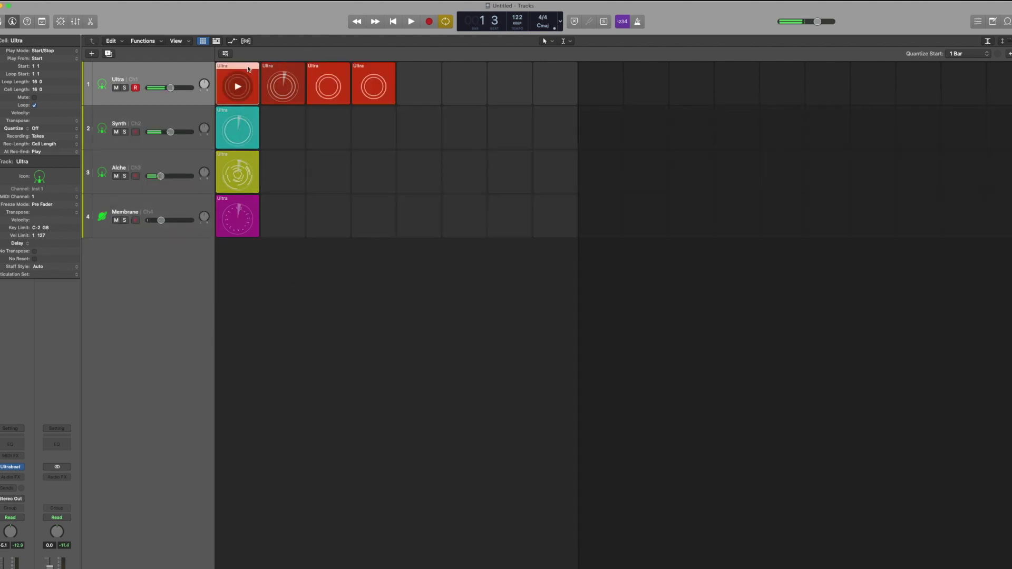
Delete all Kick 1 notes from the first Ultra cell in the editor.
double_click(243, 69)
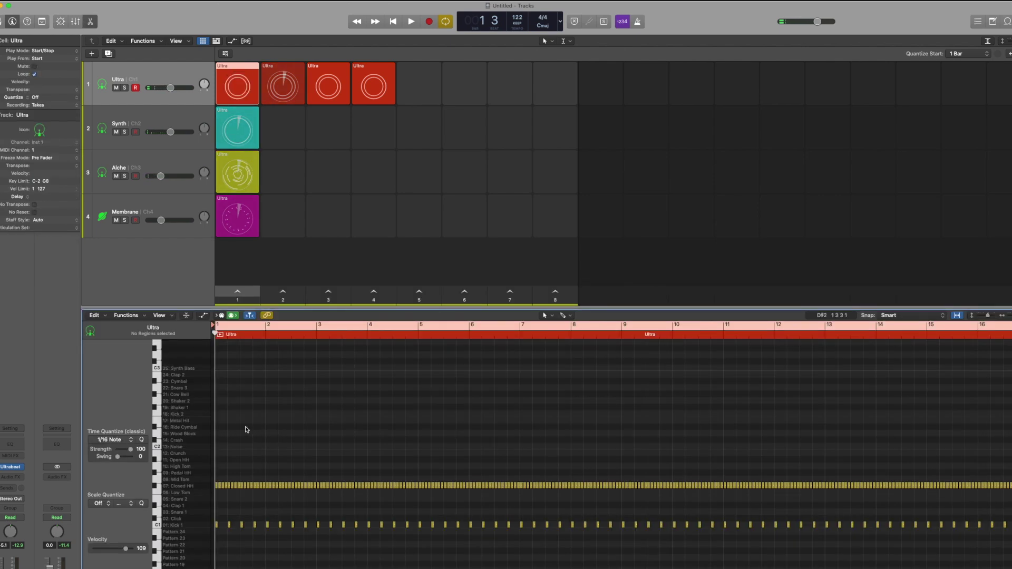
left_click(199, 524)
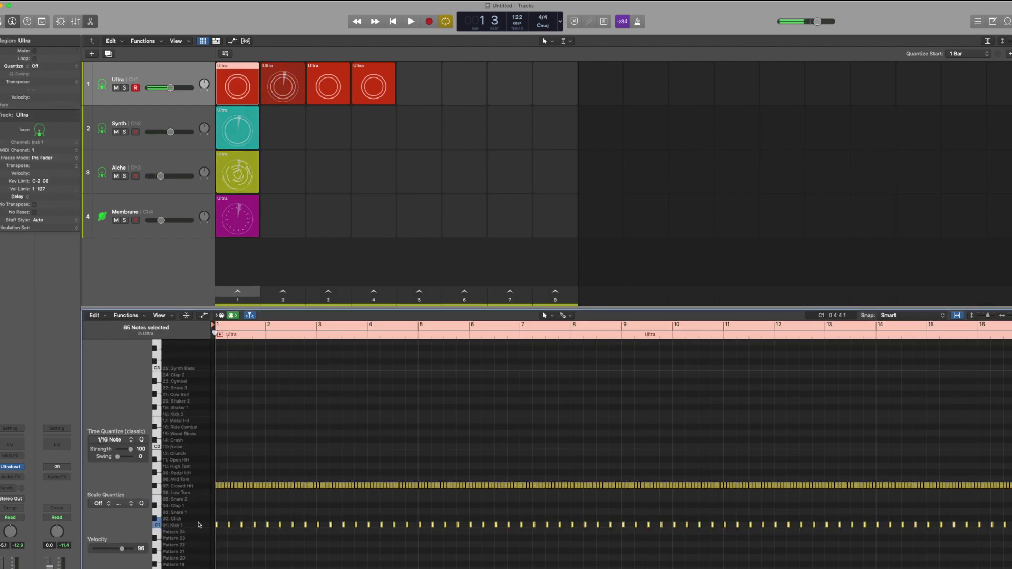
key("Delete")
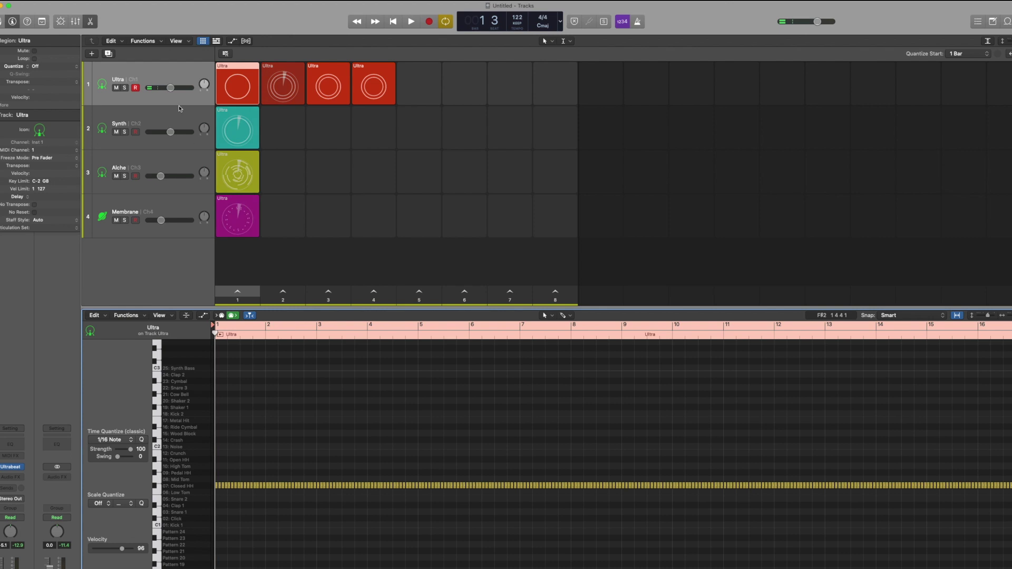
Review the Alche, Synth and Ultra cells, then delete Ultra's cells in scenes 3 and 4.
left_click(243, 182)
left_click(238, 129)
left_click(285, 82)
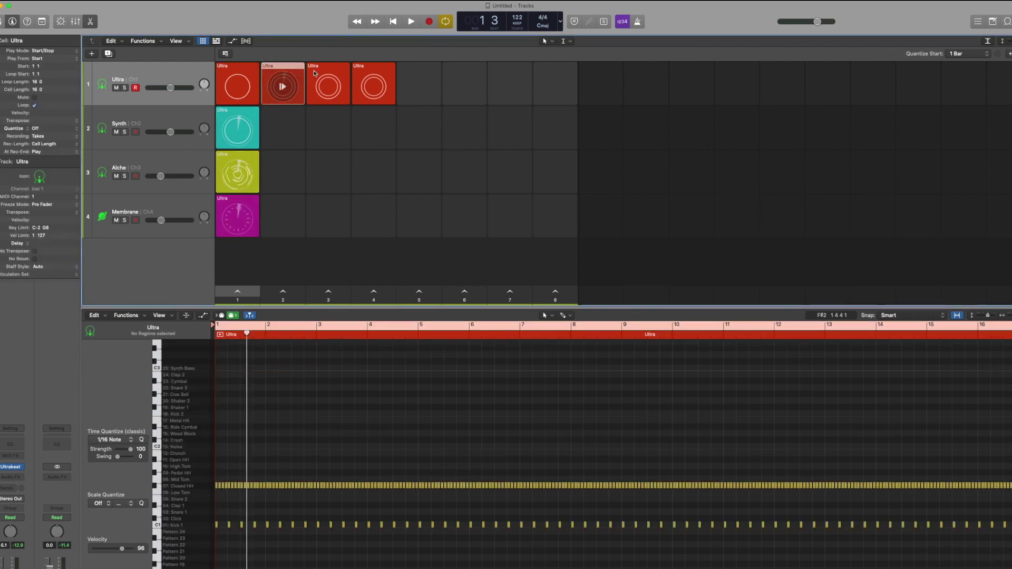
left_click(373, 84, "shift")
key("Delete")
Move the Synth cell into scene 2 and copy cells across scenes 2–4.
left_click(228, 112)
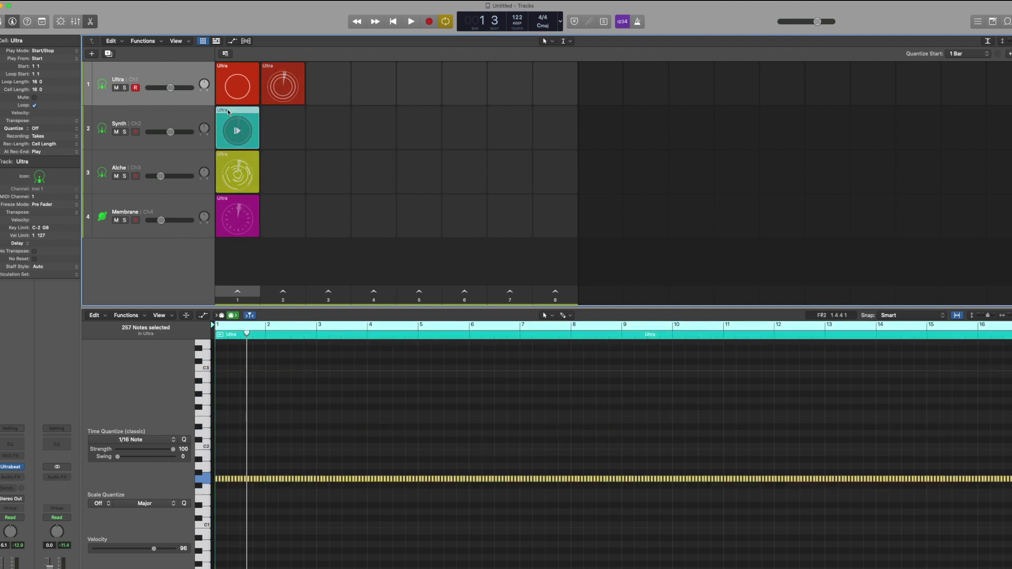
left_click_drag(228, 112, 295, 123)
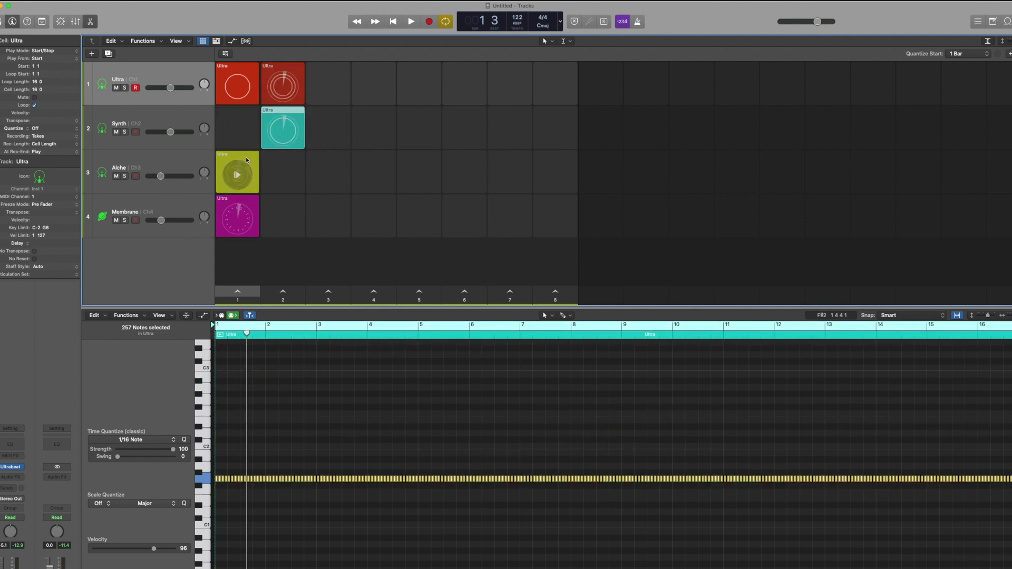
key("super+z")
key("super+z")
key("super+z")
key("super+z")
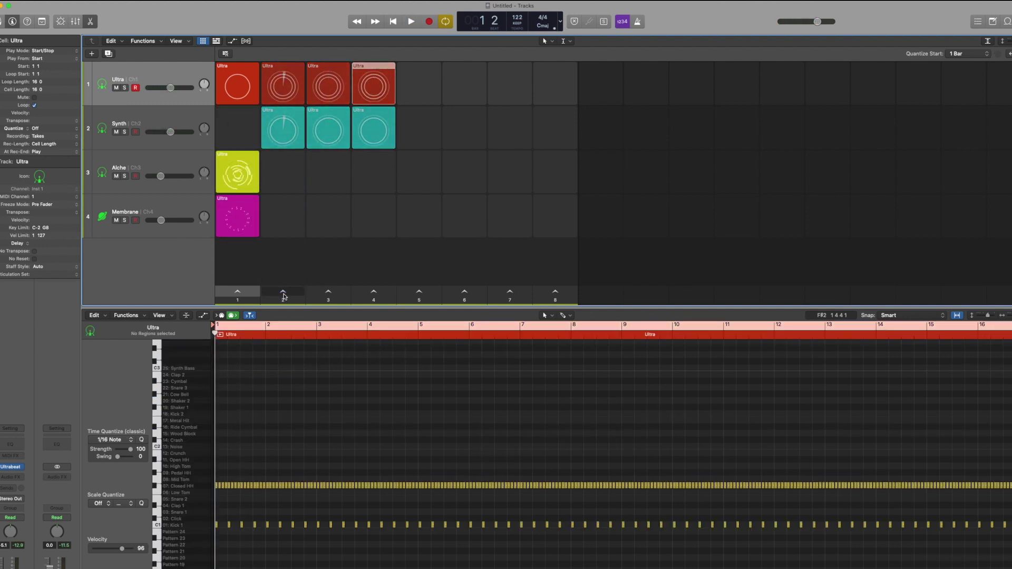
key("super+z")
key("super+z")
key("super+z")
key("super+z")
key("super+z")
key("super+z")
Remove Membrane from scenes 1–3 and Synth from scene 2, showing the tracks area beside the grid.
left_click_drag(285, 257, 281, 169)
key("super+z")
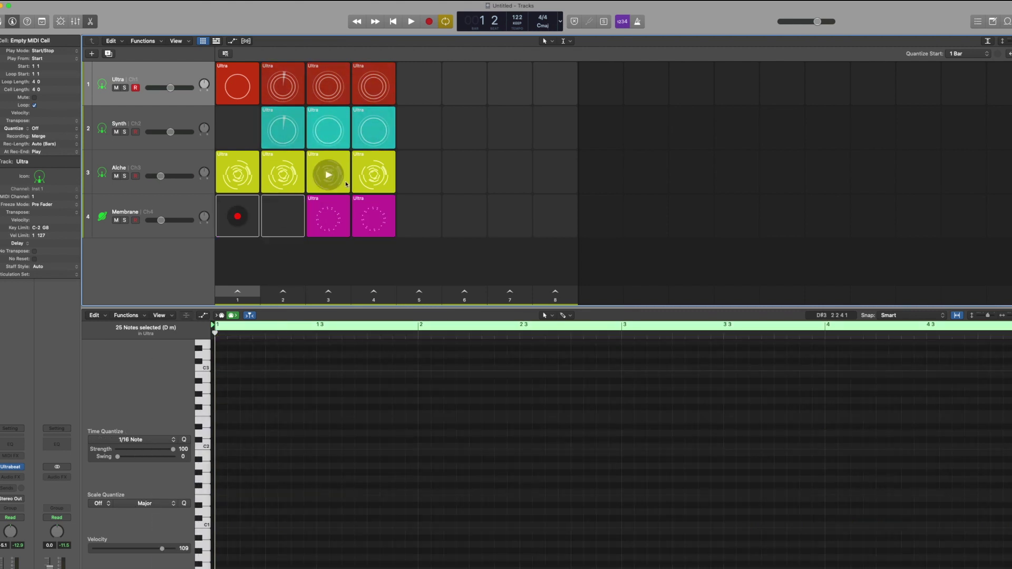
key("super+z")
key("super+z")
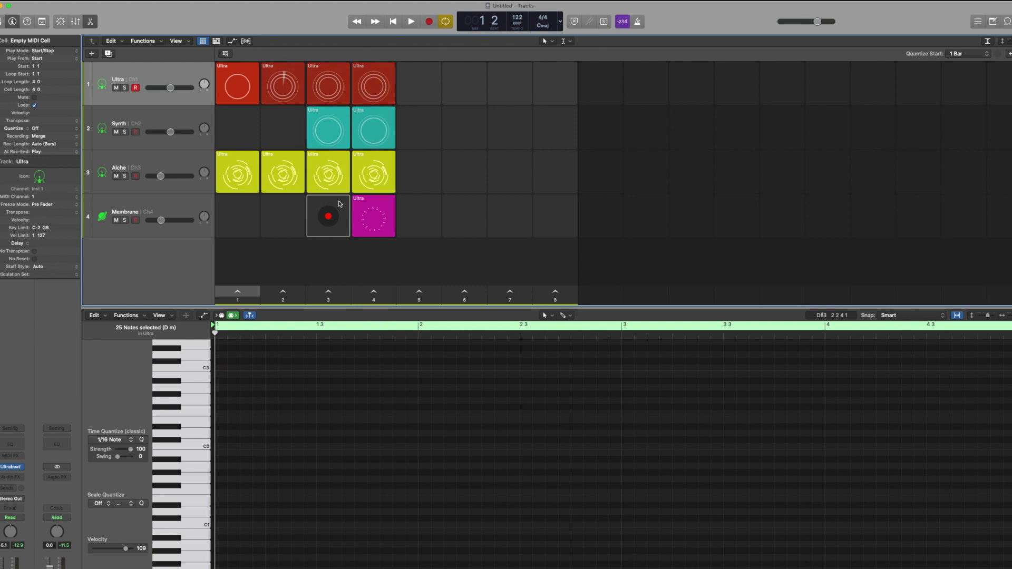
left_click(217, 41)
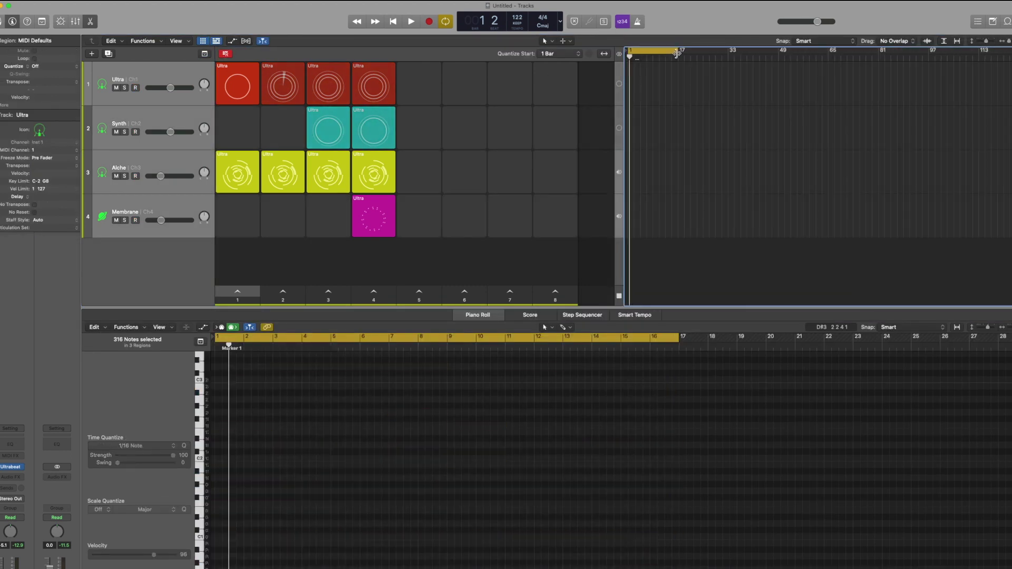
Trigger the first Ultra cell to start playing.
left_click(225, 54)
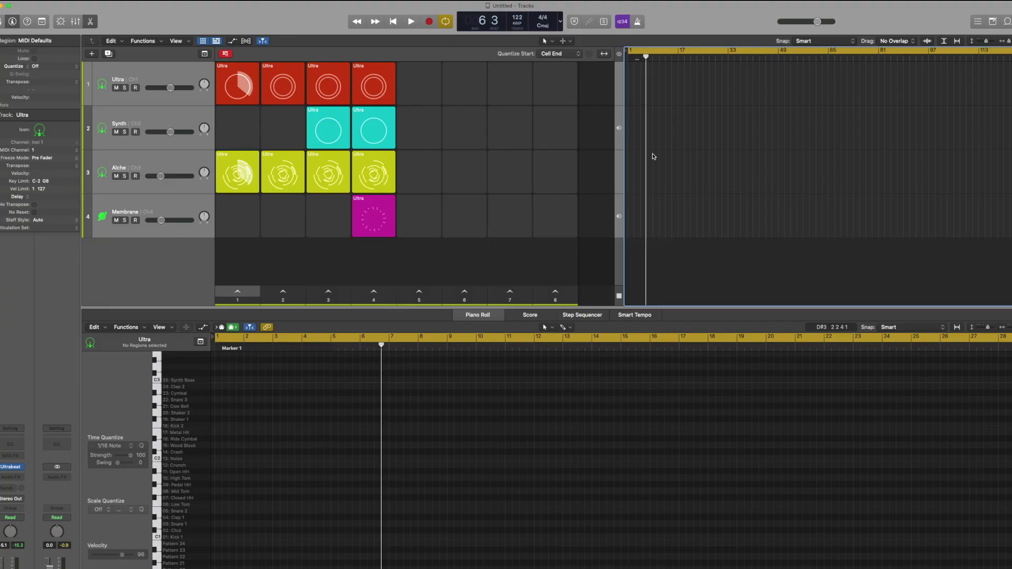
Start recording the live scene performance into the tracks area.
key("space")
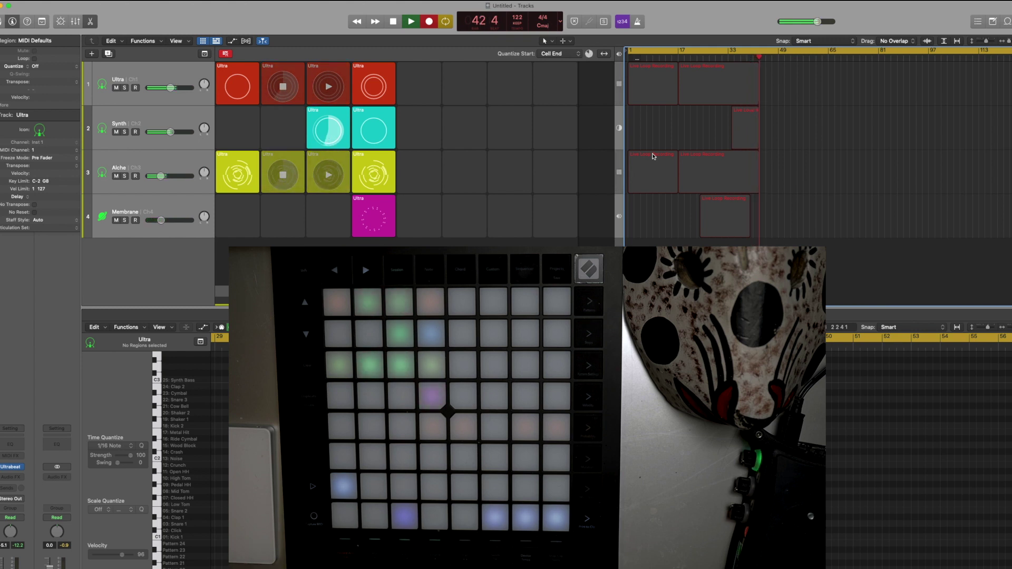
Stop the recording and set the cycle range to span bars 17 to 33.
key("space")
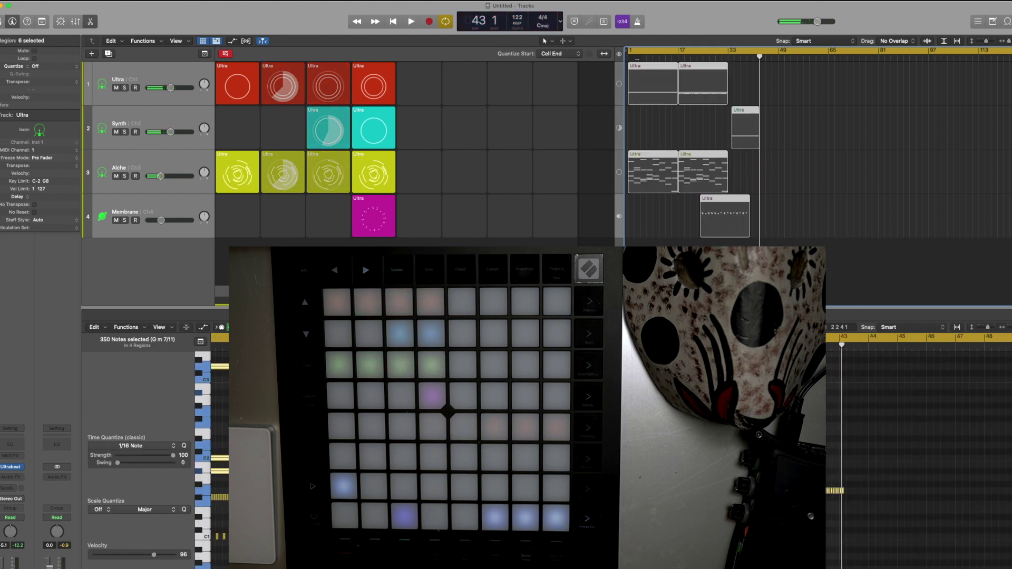
left_click_drag(634, 53, 679, 63)
left_click_drag(1006, 79, 727, 90)
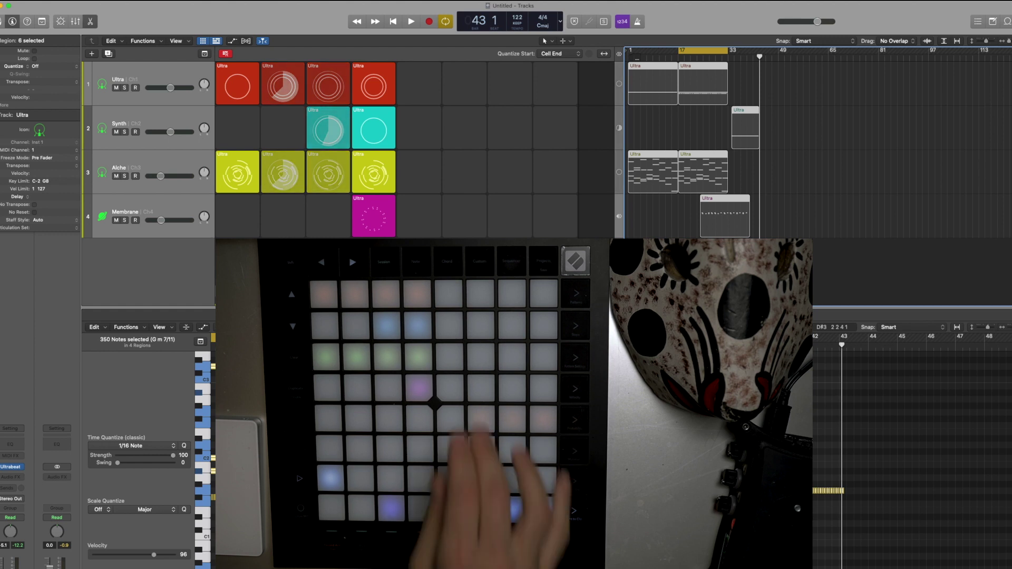
With only Ultra selected, create a new software instrument track using Alchemy.
left_click(96, 258)
left_click(90, 53)
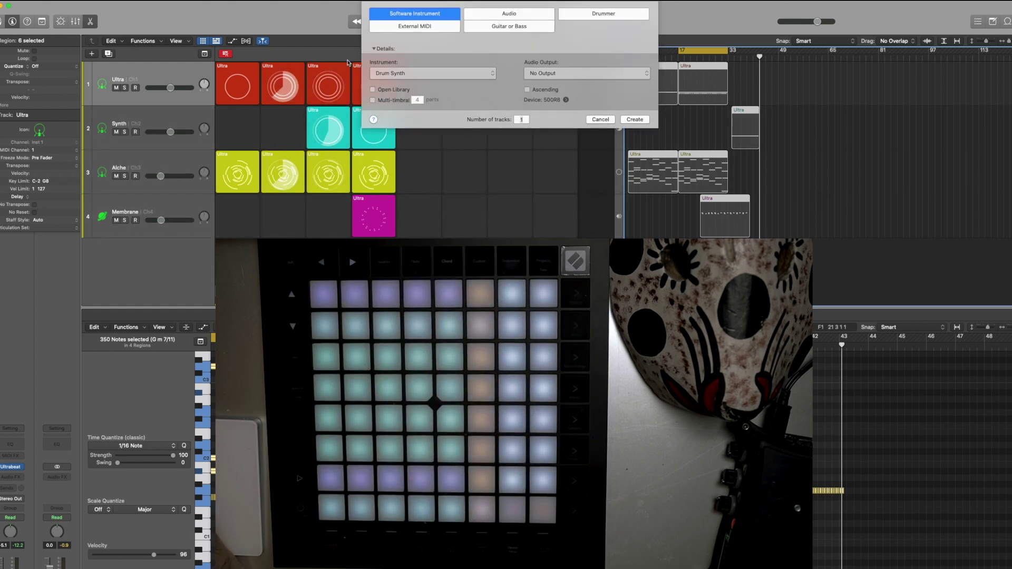
left_click(472, 81)
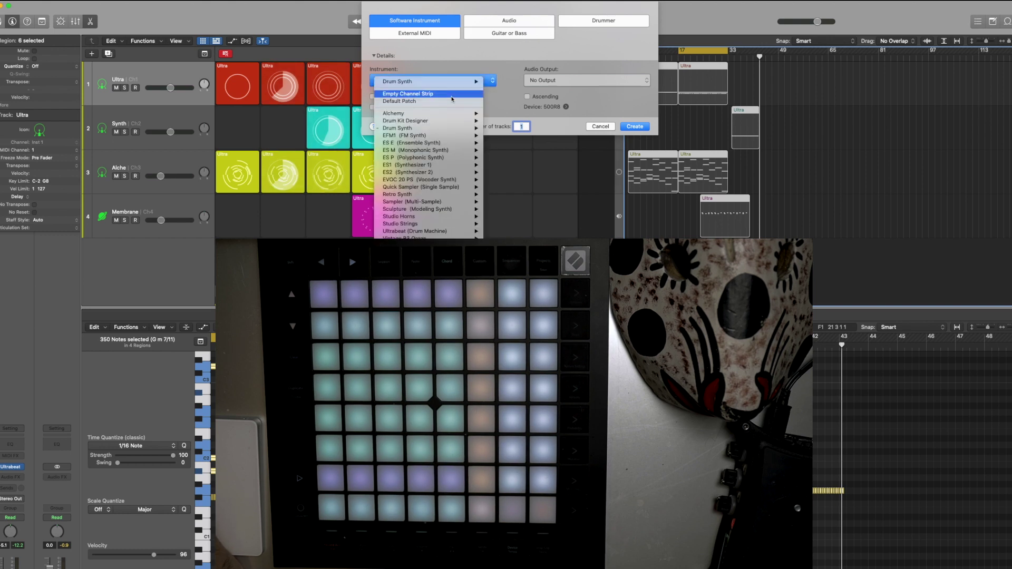
left_click(505, 114)
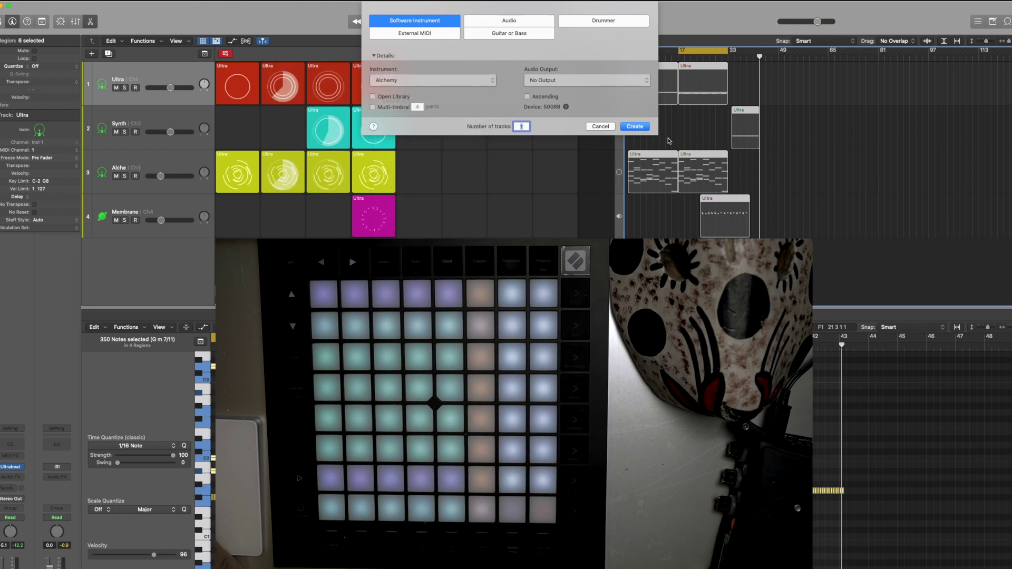
left_click(635, 127)
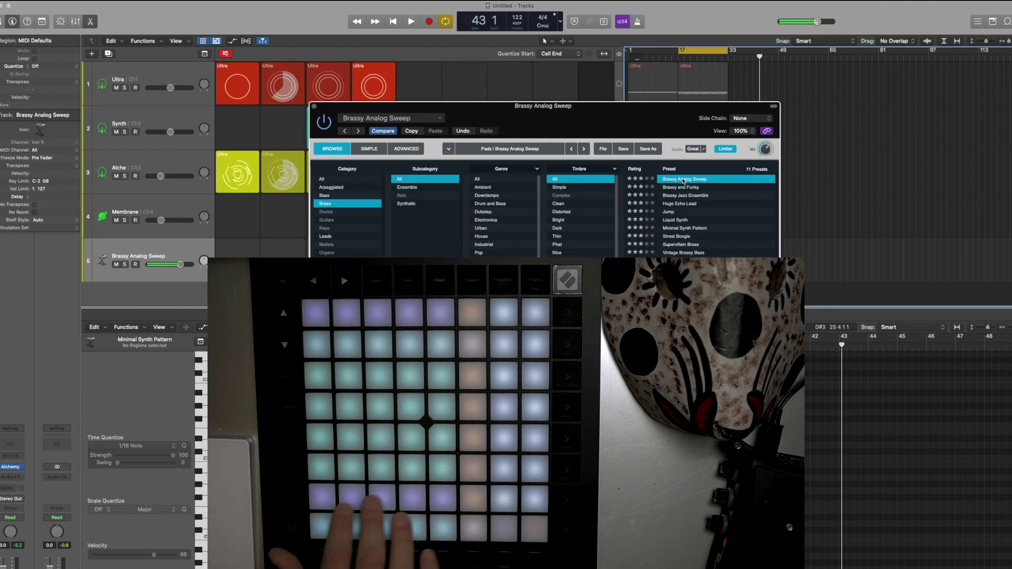
Move the Alchemy window aside and lower the brass track's volume to -4.3 dB.
left_click_drag(463, 105, 614, 167)
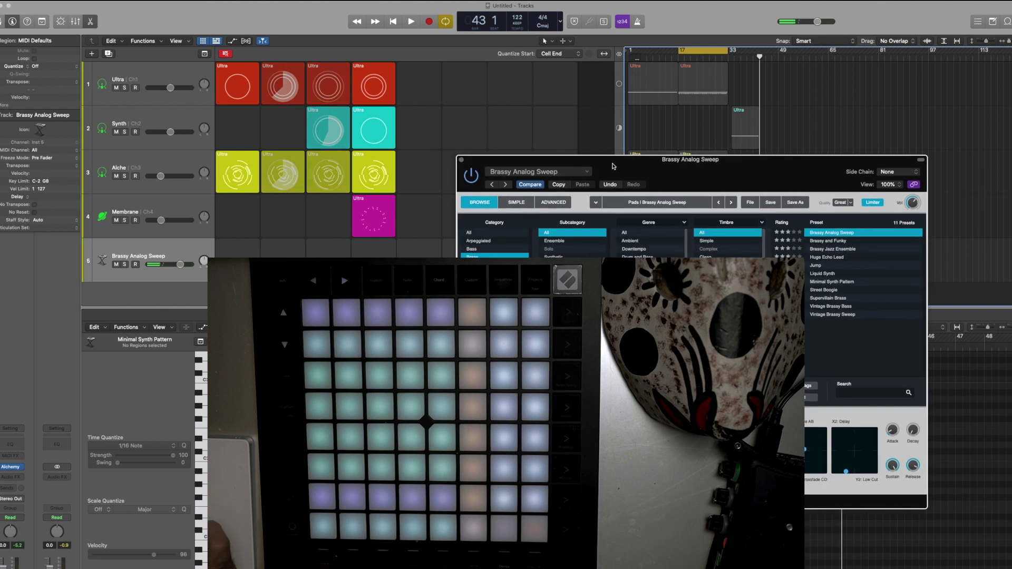
left_click_drag(180, 264, 159, 267)
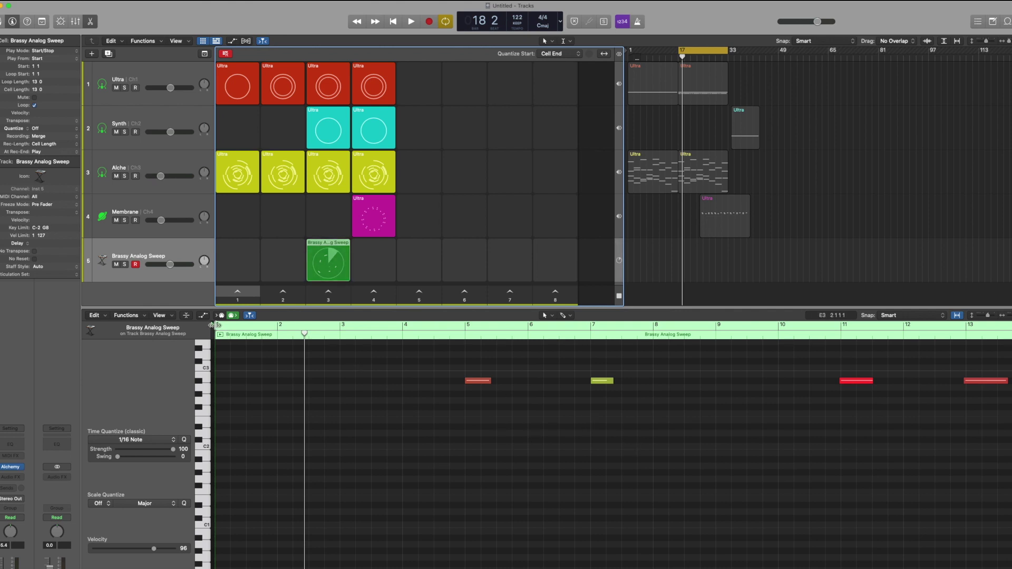
Move the brass cell's loop start to 4 4 2 1 and play it back.
left_click_drag(211, 325, 466, 337)
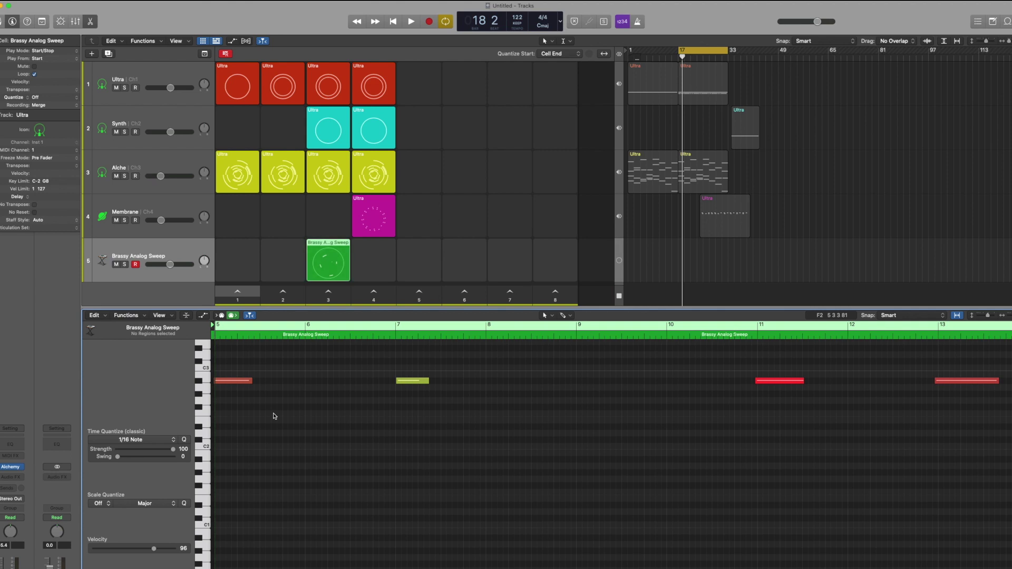
key("space")
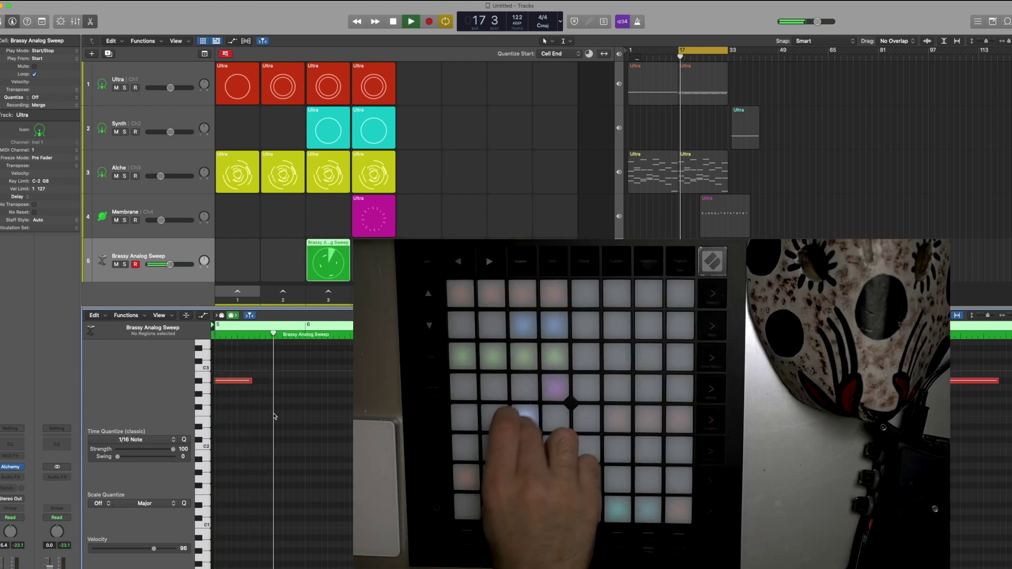